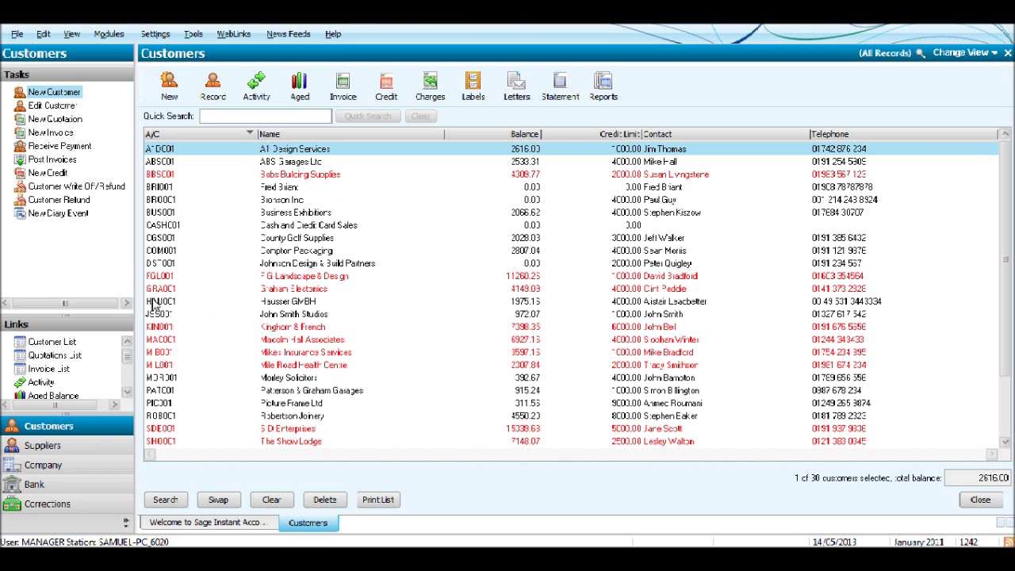
Open a customer receipt for the Bank Current Account and select A1 Design Services as the customer
{"action": "left_click", "coordinate": [94, 493]}
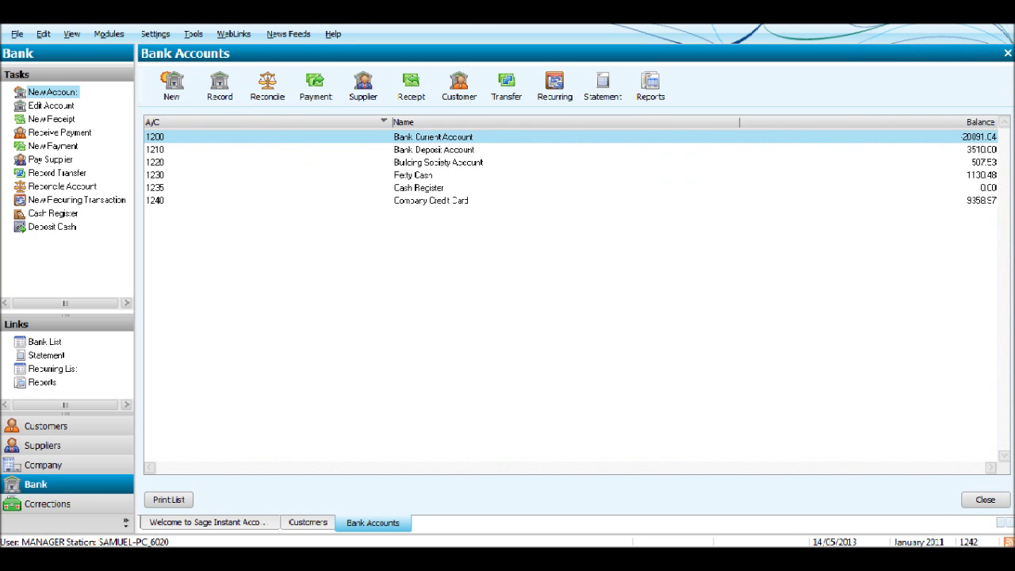
{"action": "left_click", "coordinate": [411, 86]}
{"action": "left_click_drag", "start_coordinate": [278, 169], "coordinate": [439, 73]}
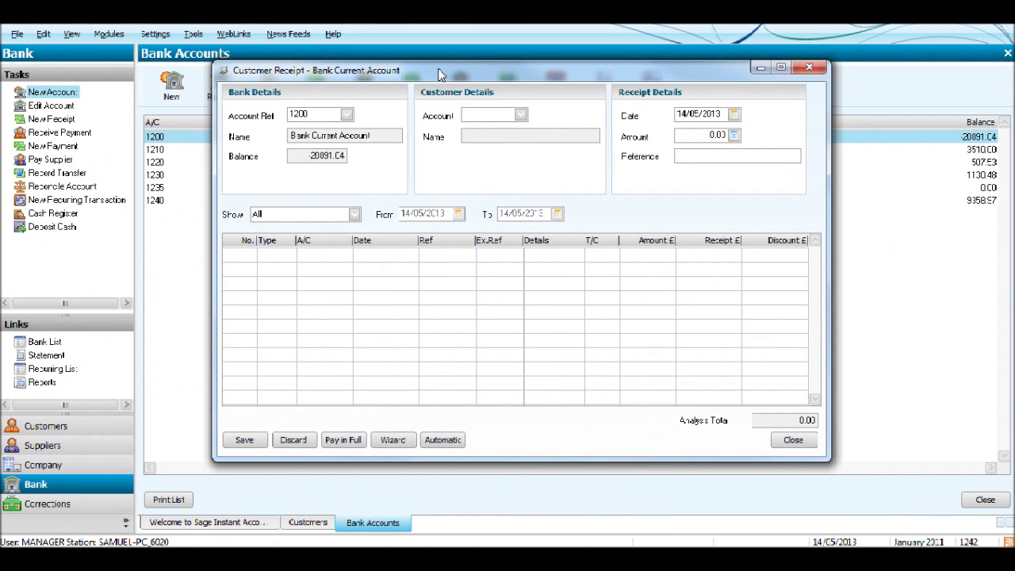
{"action": "key", "text": "F4"}
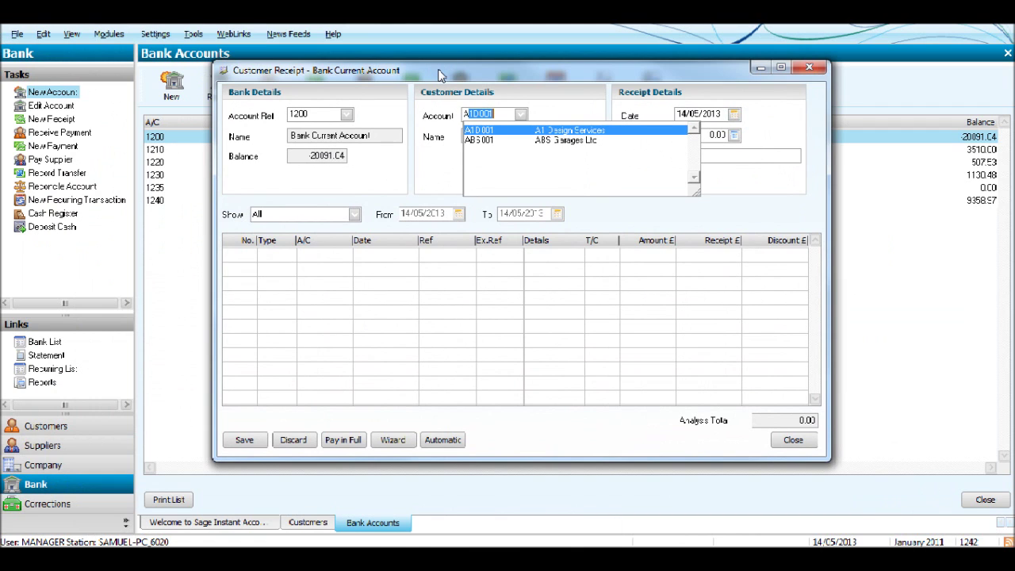
{"action": "left_click", "coordinate": [530, 133]}
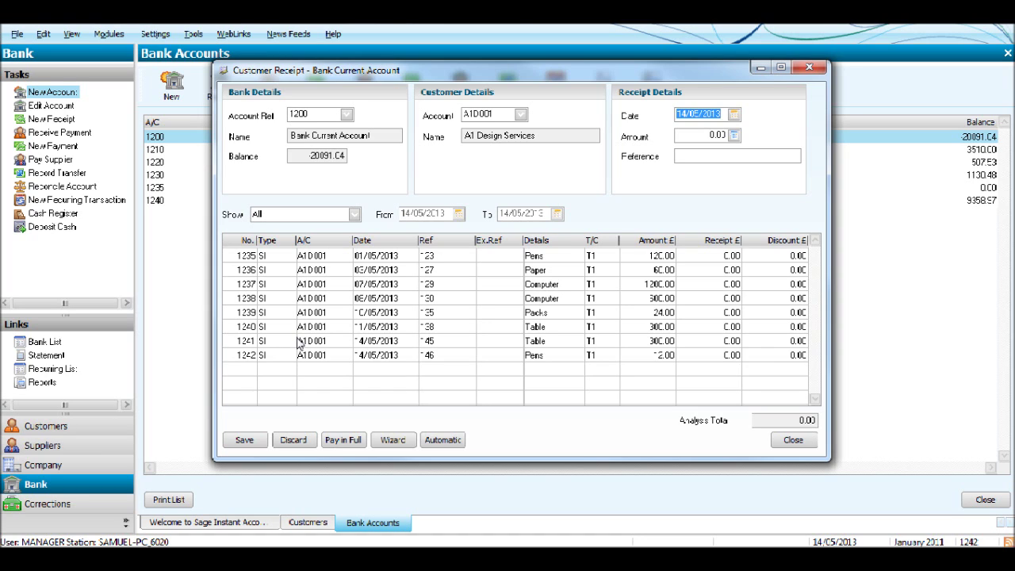
Set the receipt date to 10/05/2013 and accept it despite being outside the financial year
{"action": "type", "text": "10/05/2013"}
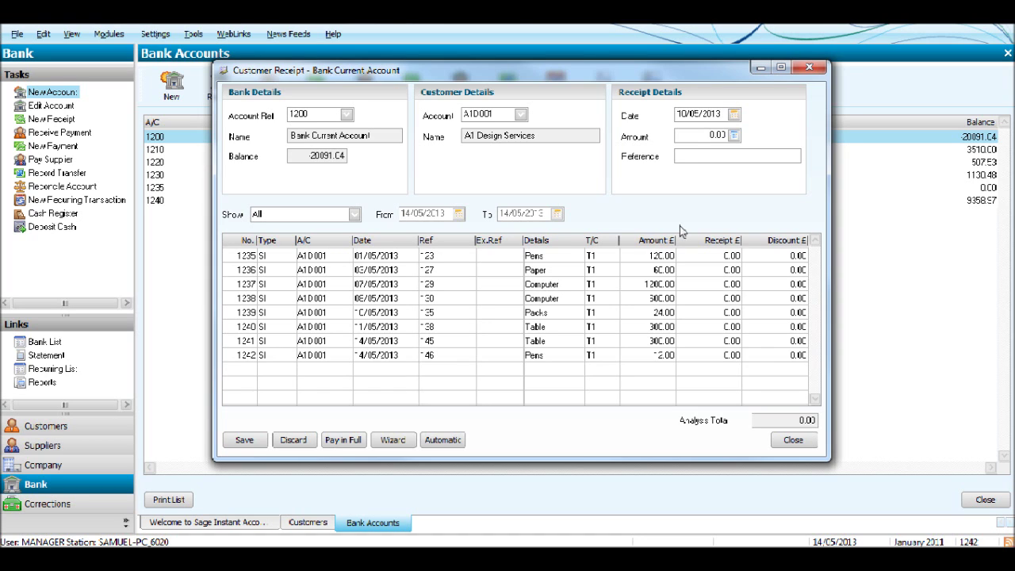
{"action": "left_click", "coordinate": [698, 136]}
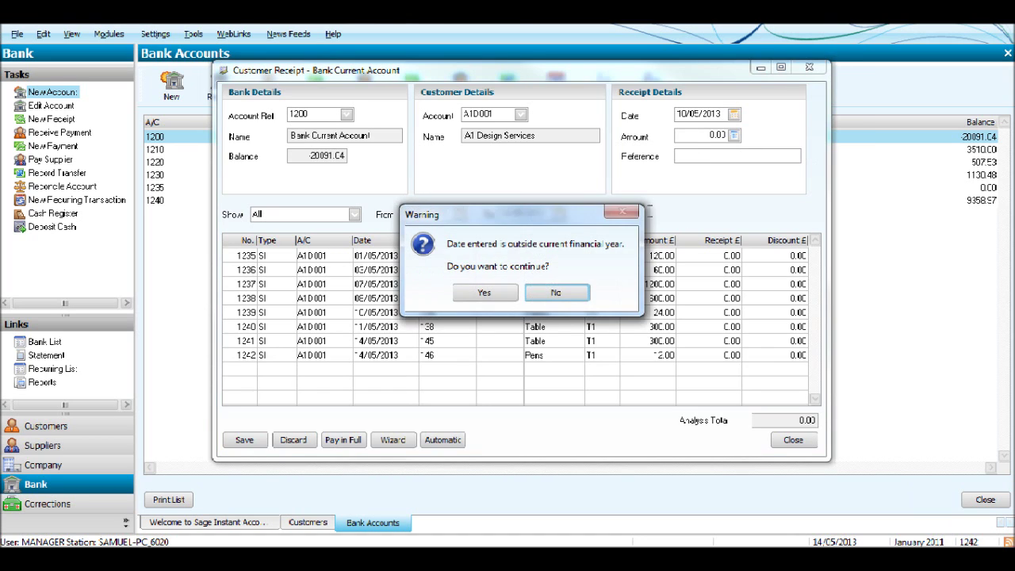
{"action": "left_click", "coordinate": [486, 292]}
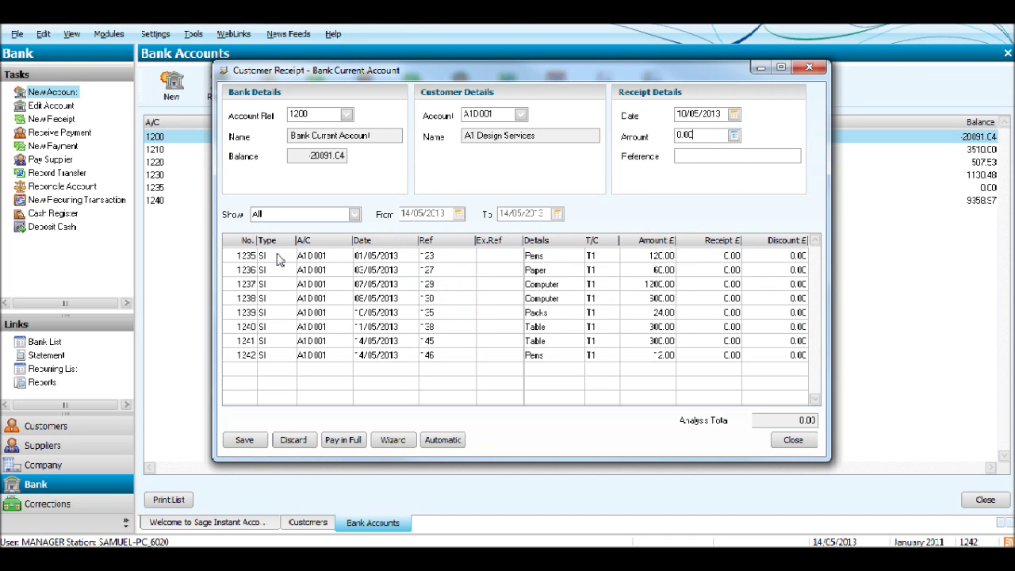
Pay the 120.00 Pens invoice in full and save the receipt, clearing the customer's promised payment
{"action": "left_click", "coordinate": [718, 257]}
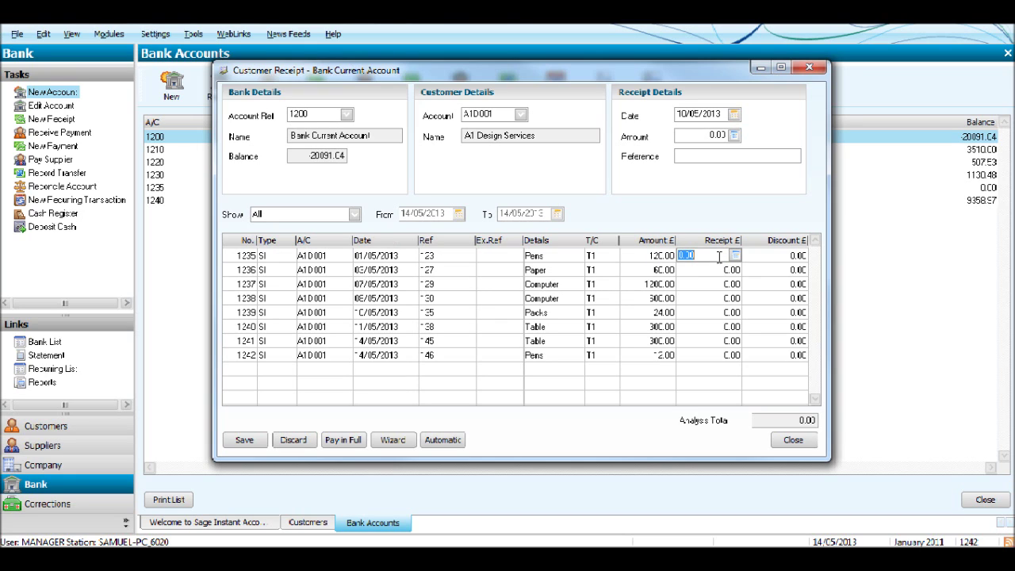
{"action": "left_click", "coordinate": [345, 441]}
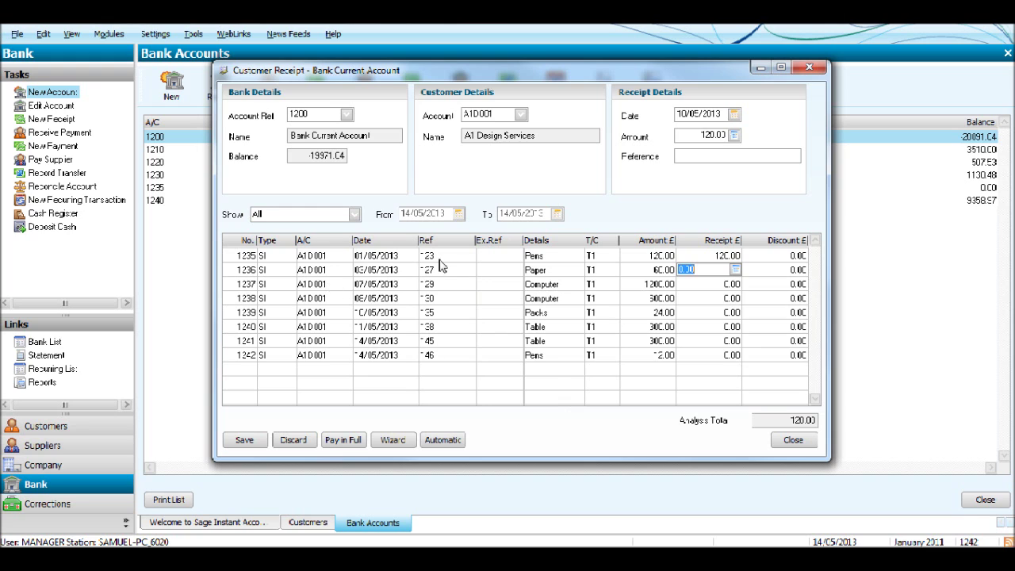
{"action": "left_click", "coordinate": [245, 440]}
{"action": "left_click", "coordinate": [485, 294]}
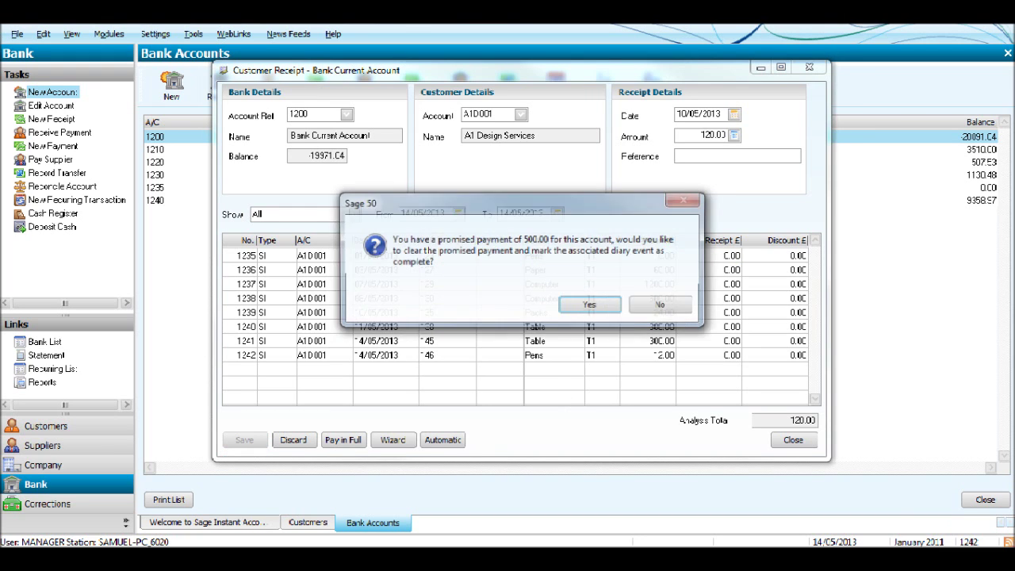
{"action": "left_click", "coordinate": [588, 304]}
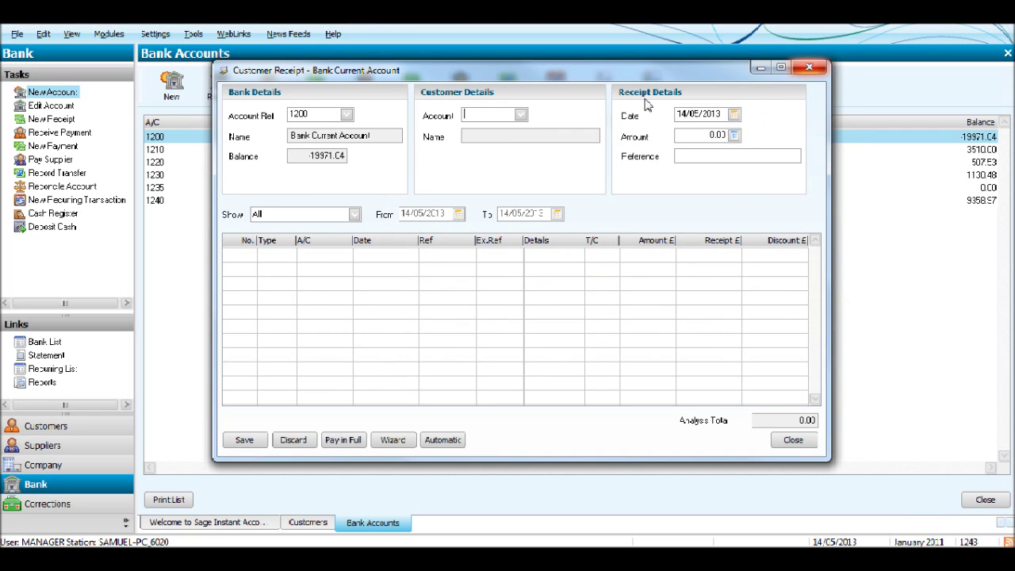
Start another receipt for A1 Design Services dated 12/05/2013 and accept the date outside the financial year
{"action": "type", "text": "A1D001"}
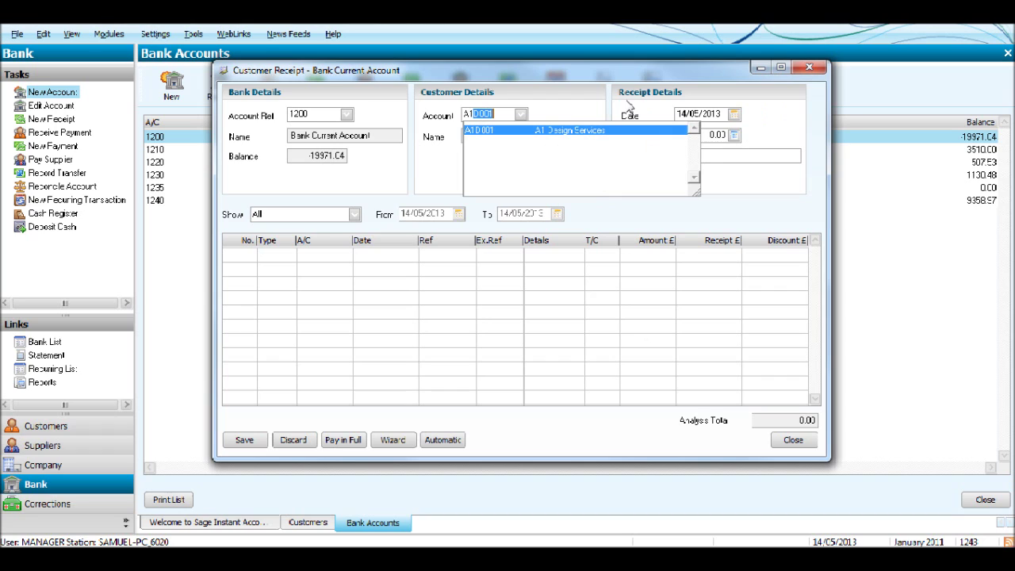
{"action": "key", "text": "Tab"}
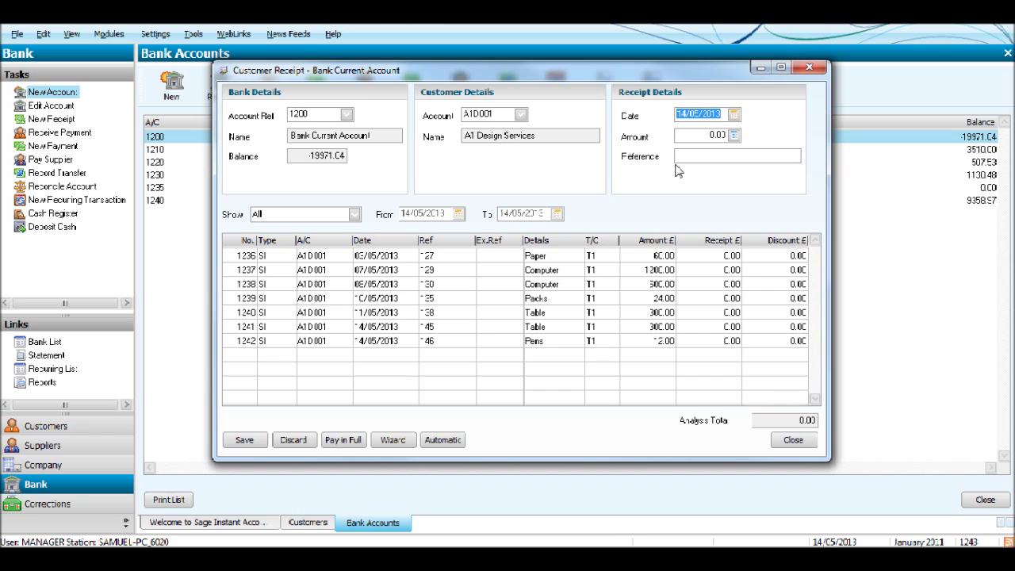
{"action": "type", "text": "12/075/2013"}
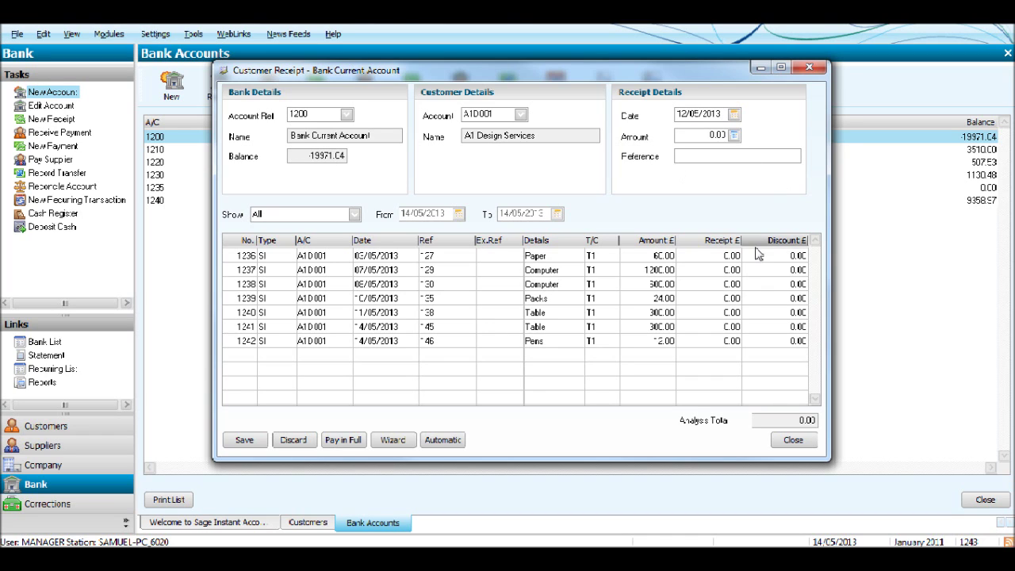
{"action": "left_click", "coordinate": [712, 260]}
{"action": "left_click", "coordinate": [507, 290]}
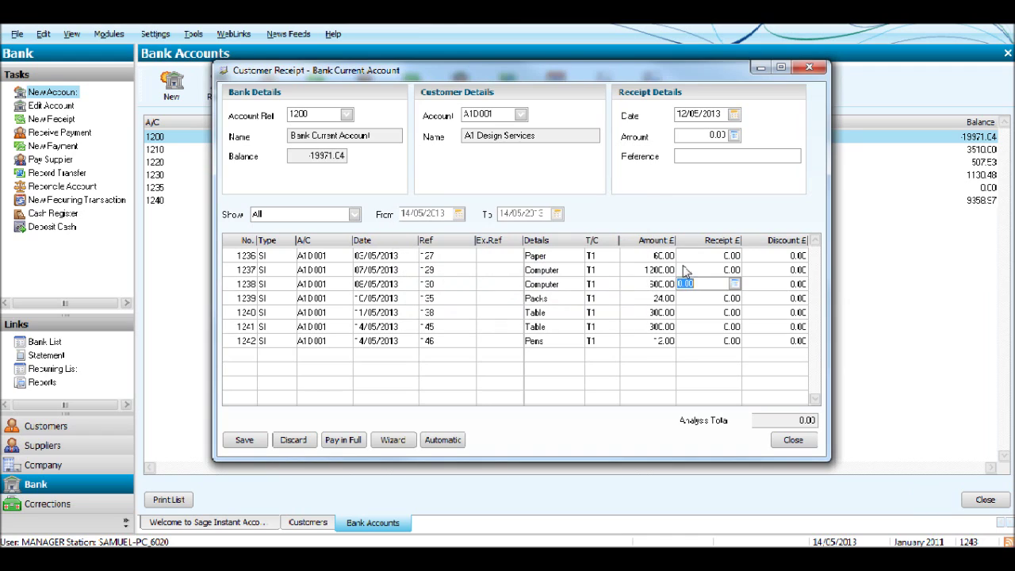
Pay the 60.00 Paper invoice and the 1200.00 Computer invoice in full on this receipt
{"action": "left_click", "coordinate": [699, 256]}
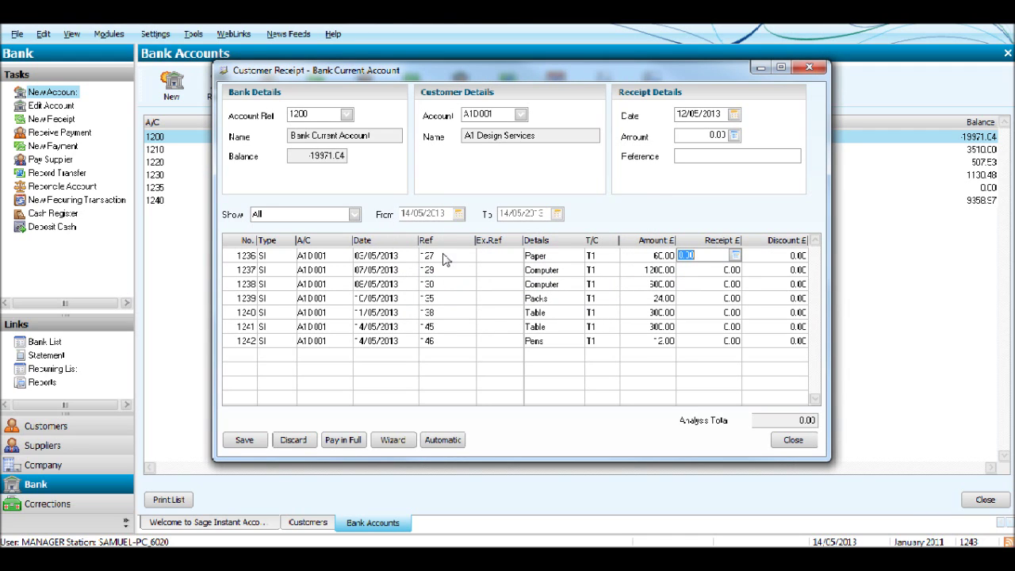
{"action": "left_click", "coordinate": [346, 444]}
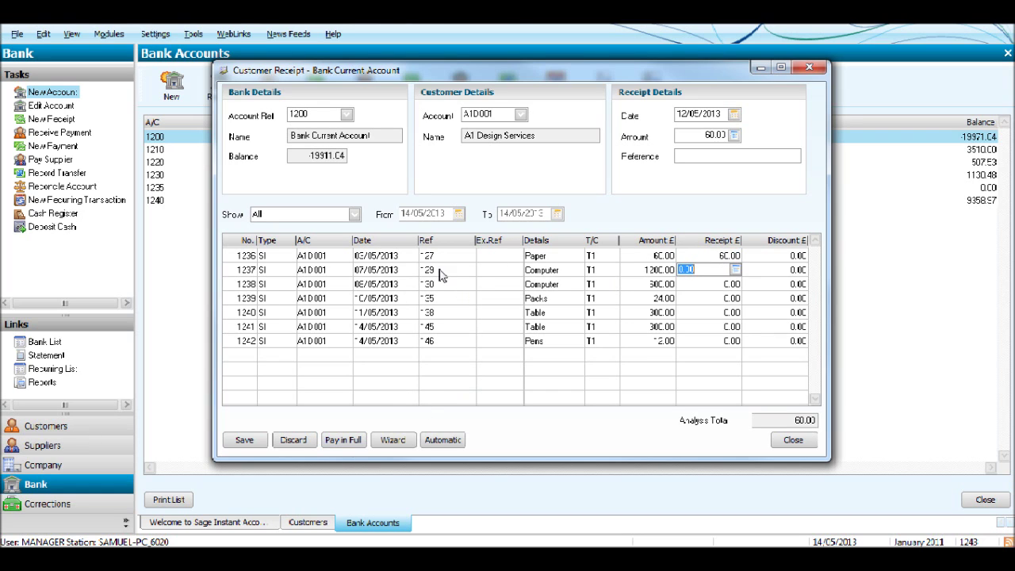
{"action": "left_click", "coordinate": [342, 440]}
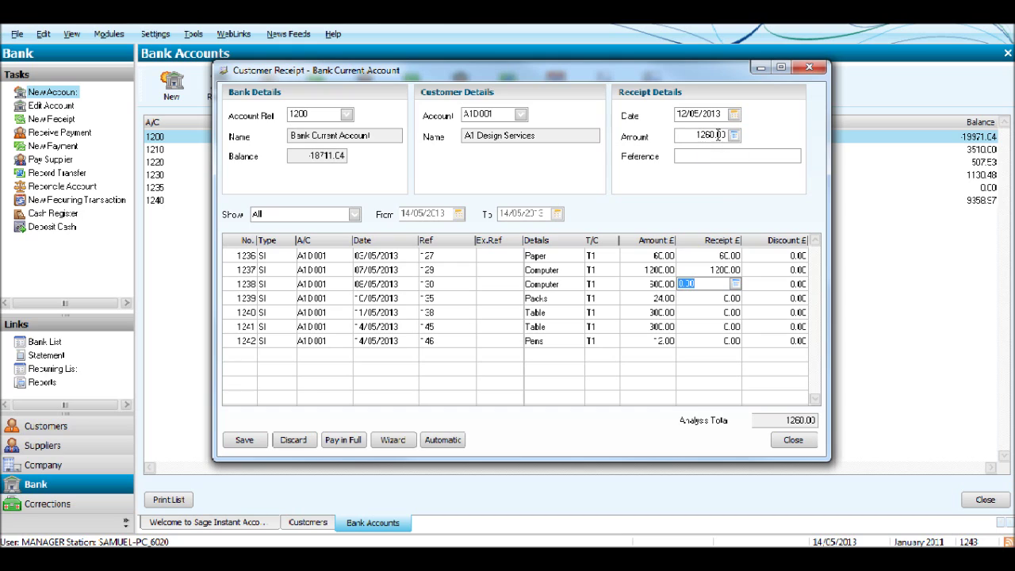
Enter 003215 as the receipt reference and save the receipt, accepting its date
{"action": "left_click", "coordinate": [746, 155]}
{"action": "type", "text": "003215"}
{"action": "left_click", "coordinate": [230, 441]}
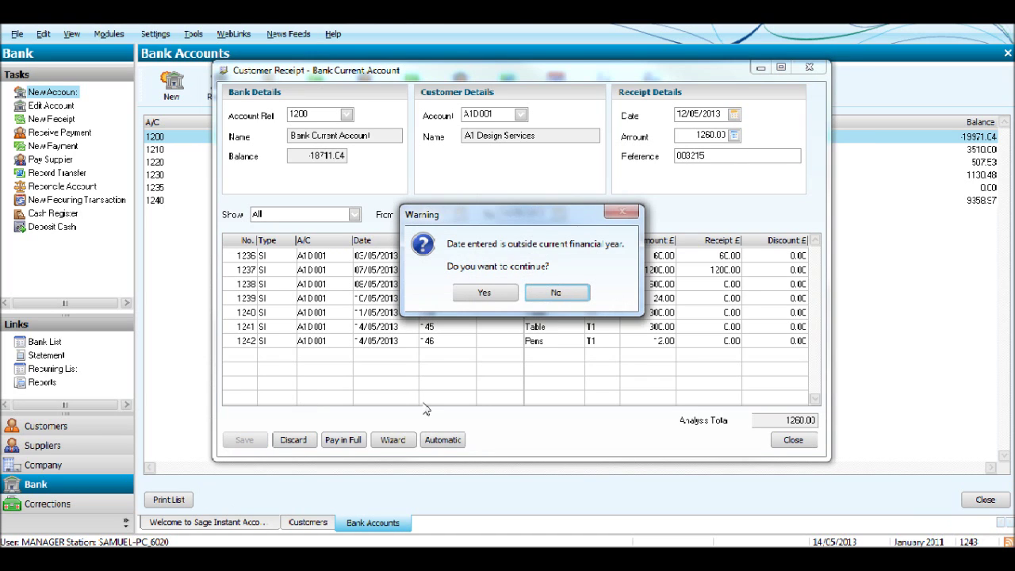
{"action": "left_click", "coordinate": [481, 294]}
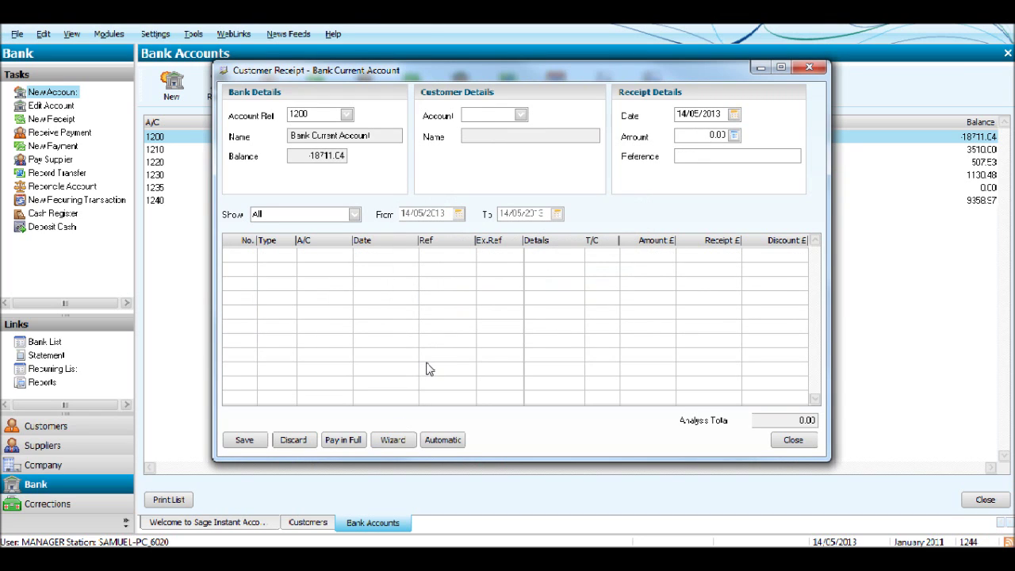
Start a new receipt for A1 Design Services dated 13/05/2013 and accept the date outside the financial year
{"action": "type", "text": "A1D001"}
{"action": "key", "text": "Tab"}
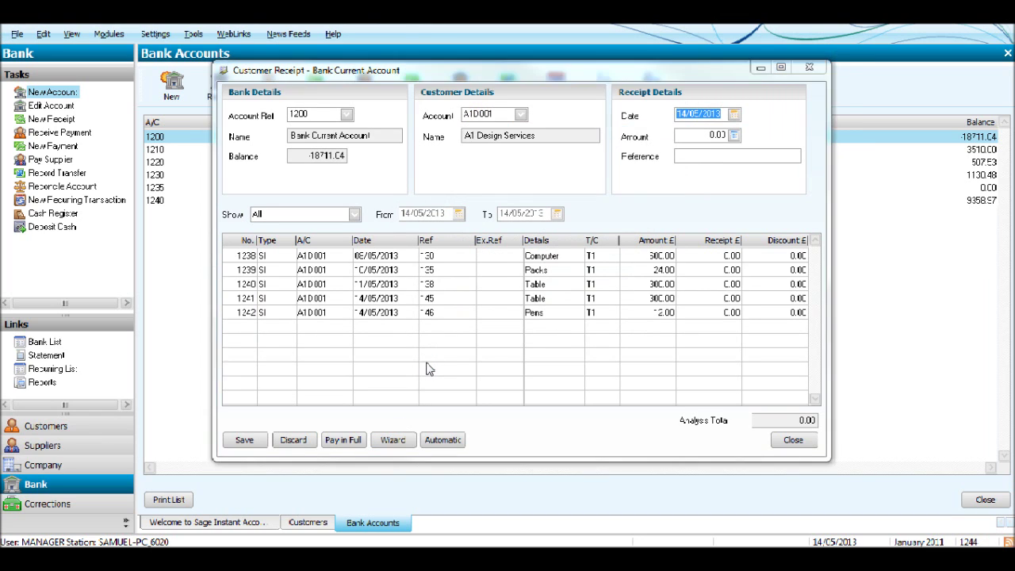
{"action": "type", "text": "13/05/"}
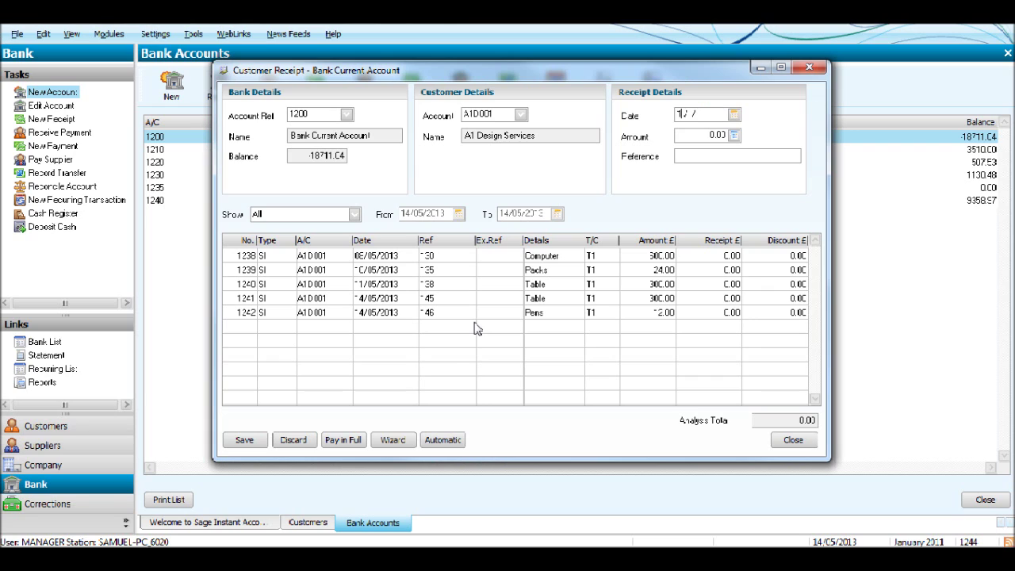
{"action": "type", "text": "2013"}
{"action": "key", "text": "Tab"}
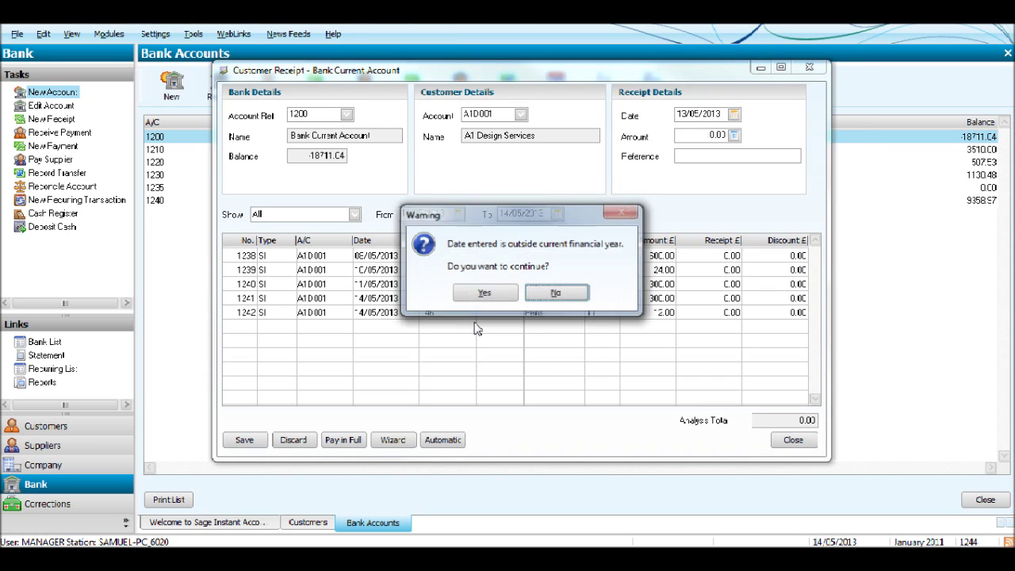
{"action": "left_click", "coordinate": [483, 293]}
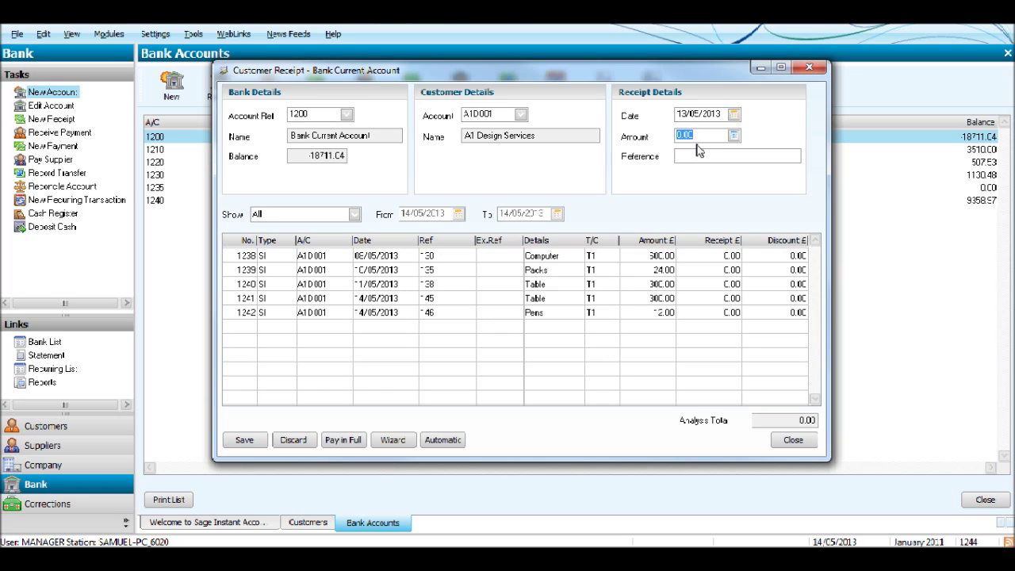
Set the receipt amount to 800.00 and the reference to BACS
{"action": "type", "text": "8"}
{"action": "key", "text": "Tab"}
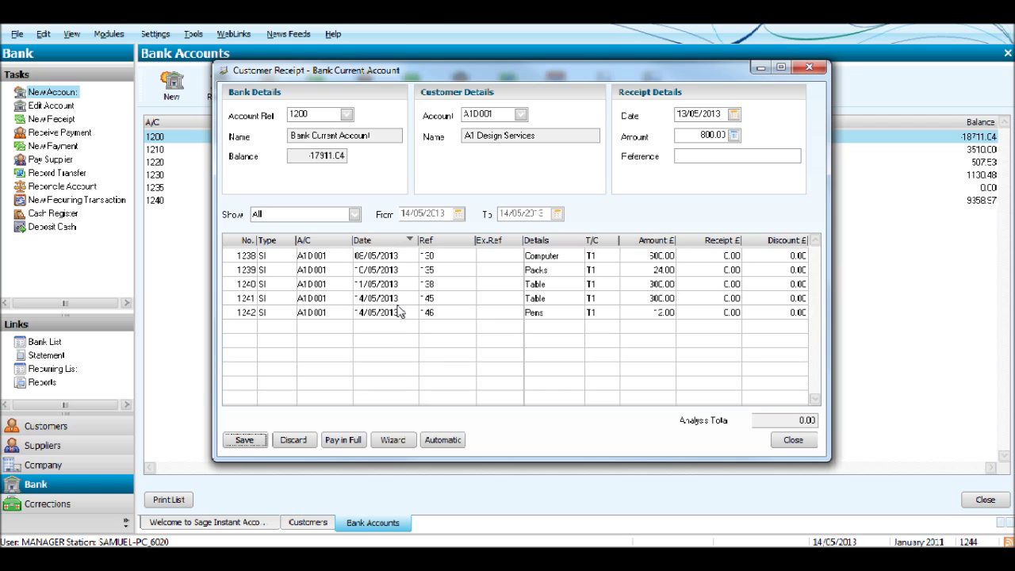
{"action": "left_click", "coordinate": [699, 156]}
{"action": "type", "text": "BACS"}
Allocate the receipt automatically across the outstanding invoices and save it, accepting its date
{"action": "left_click", "coordinate": [442, 439]}
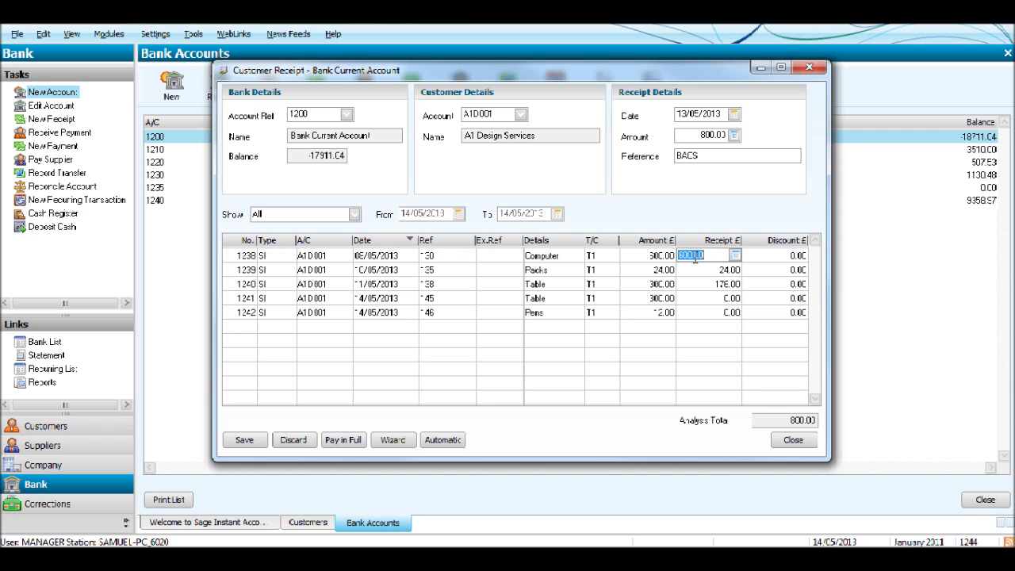
{"action": "left_click", "coordinate": [247, 442]}
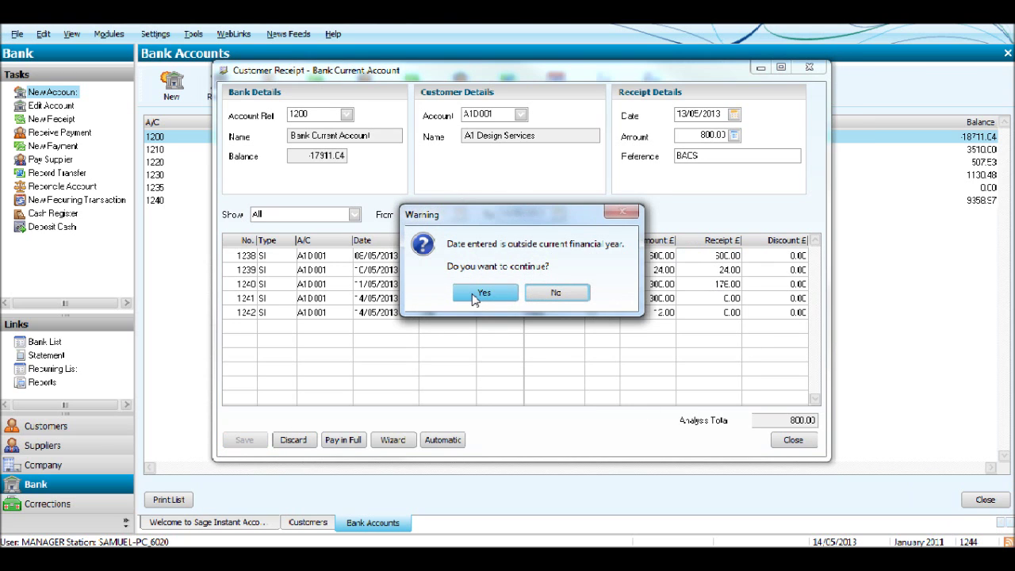
{"action": "left_click", "coordinate": [480, 294]}
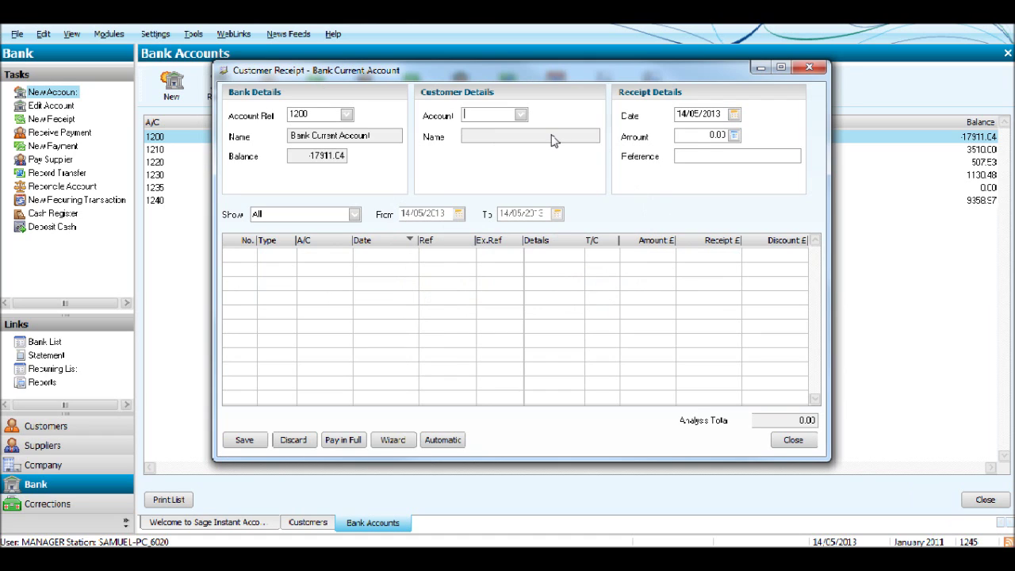
Start a receipt for A1 Design Services dated 14/05/2013 with amount 424.00 and reference cash
{"action": "type", "text": "A1D001"}
{"action": "key", "text": "Tab"}
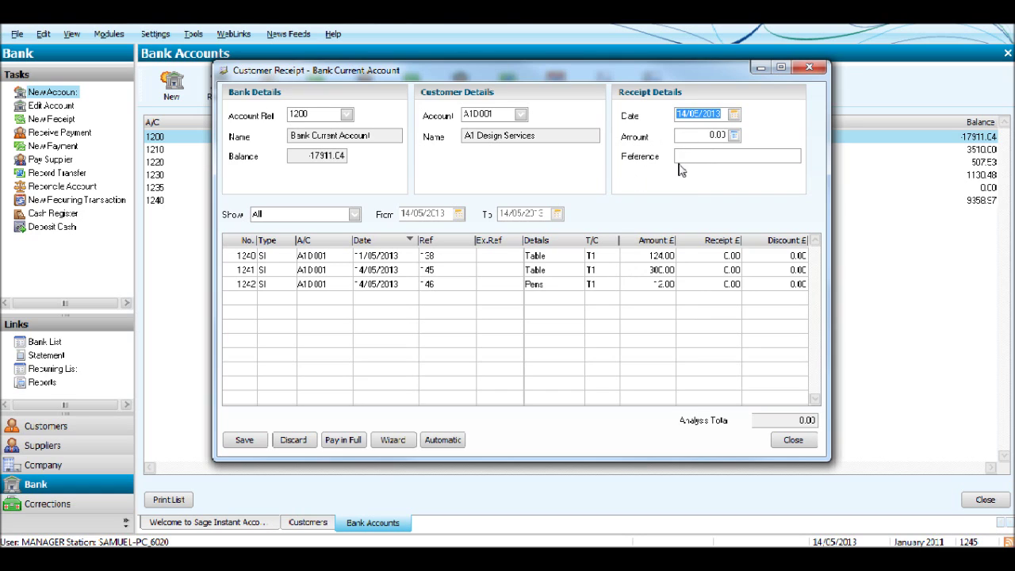
{"action": "left_click", "coordinate": [705, 135]}
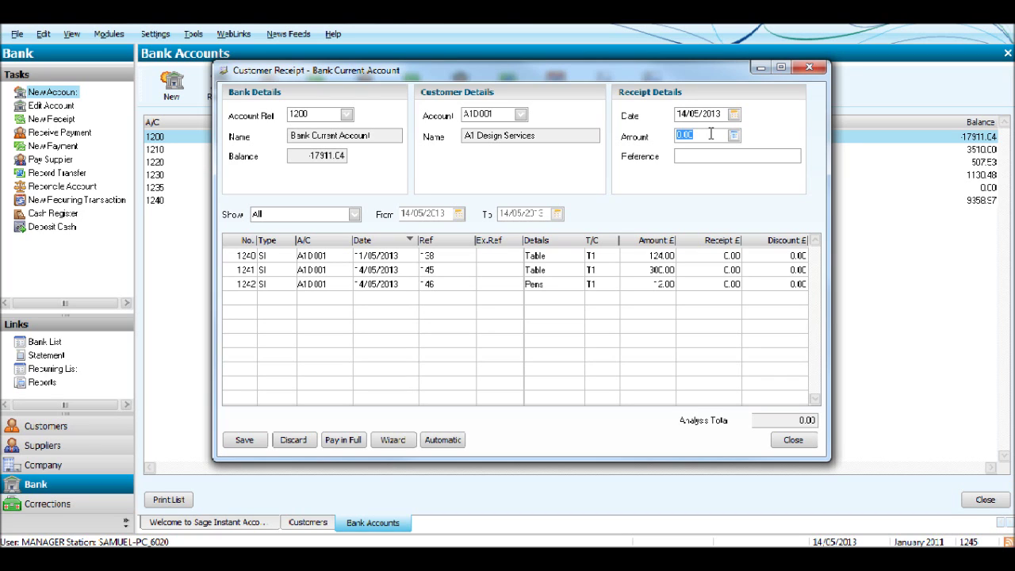
{"action": "type", "text": "424"}
{"action": "key", "text": "Tab"}
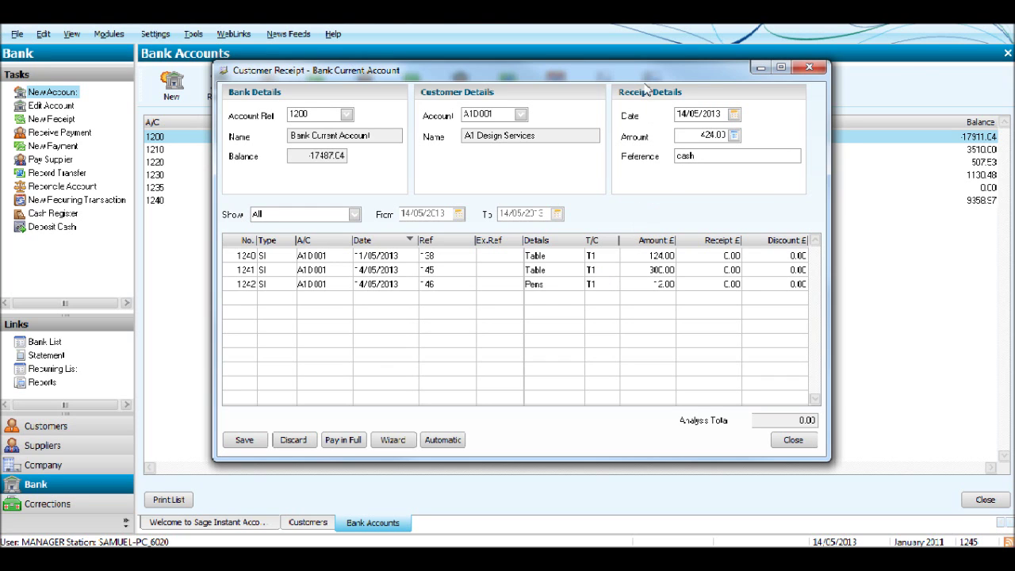
Move the Customer Receipt window down to view the bank accounts list, and bring it back enlarged
{"action": "mouse_move", "coordinate": [644, 79]}
{"action": "left_mouse_down"}
{"action": "mouse_move", "coordinate": [666, 83]}
{"action": "mouse_move", "coordinate": [655, 83]}
{"action": "left_mouse_up"}
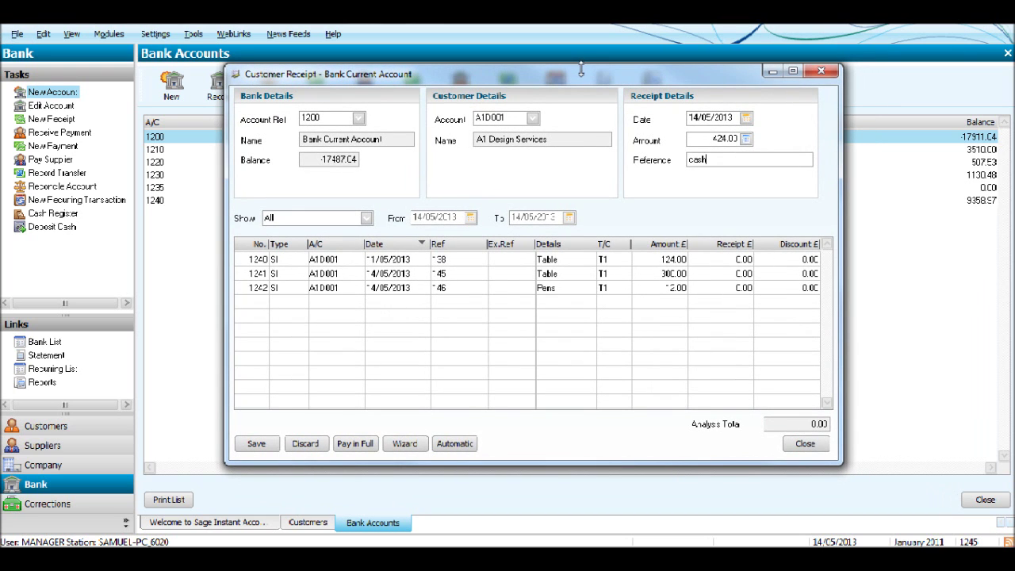
{"action": "left_click_drag", "start_coordinate": [582, 70], "coordinate": [565, 299]}
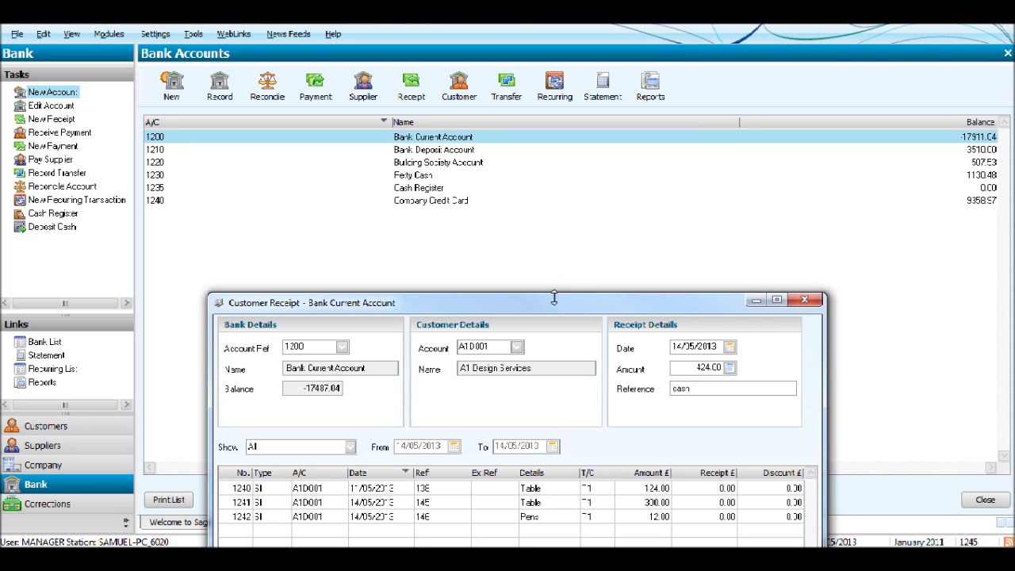
{"action": "left_click_drag", "start_coordinate": [554, 297], "coordinate": [554, 60]}
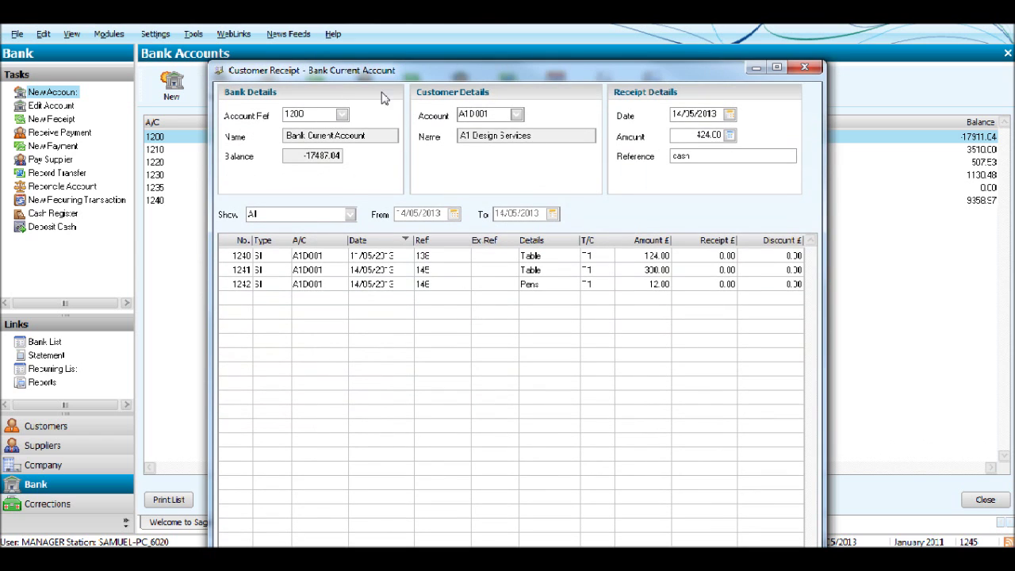
{"action": "left_click_drag", "start_coordinate": [435, 75], "coordinate": [486, 73]}
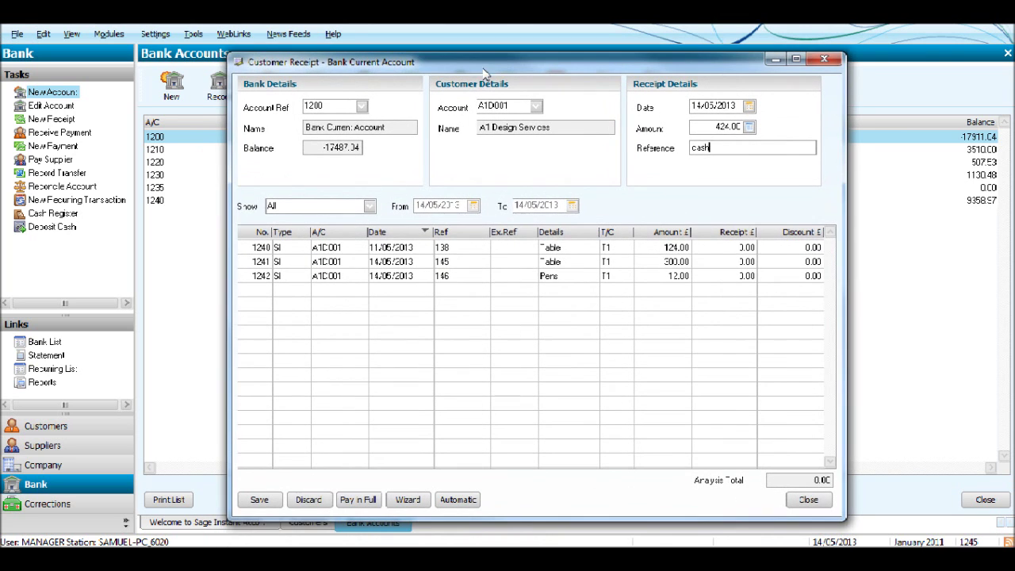
Change the bank account for the A1 Design Services receipt to Petty Cash
{"action": "left_click", "coordinate": [361, 106]}
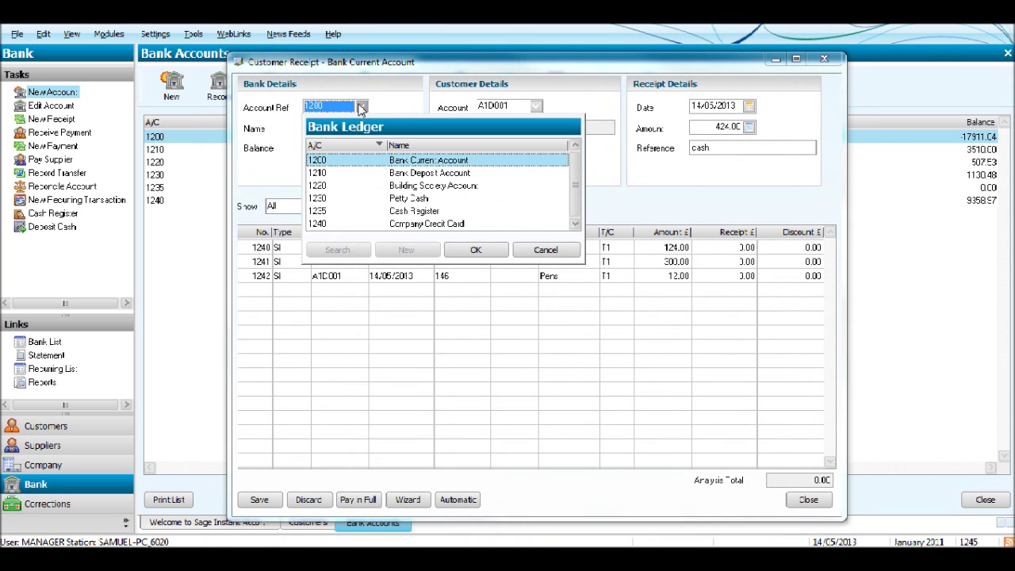
{"action": "left_click", "coordinate": [420, 198]}
{"action": "left_click", "coordinate": [476, 250]}
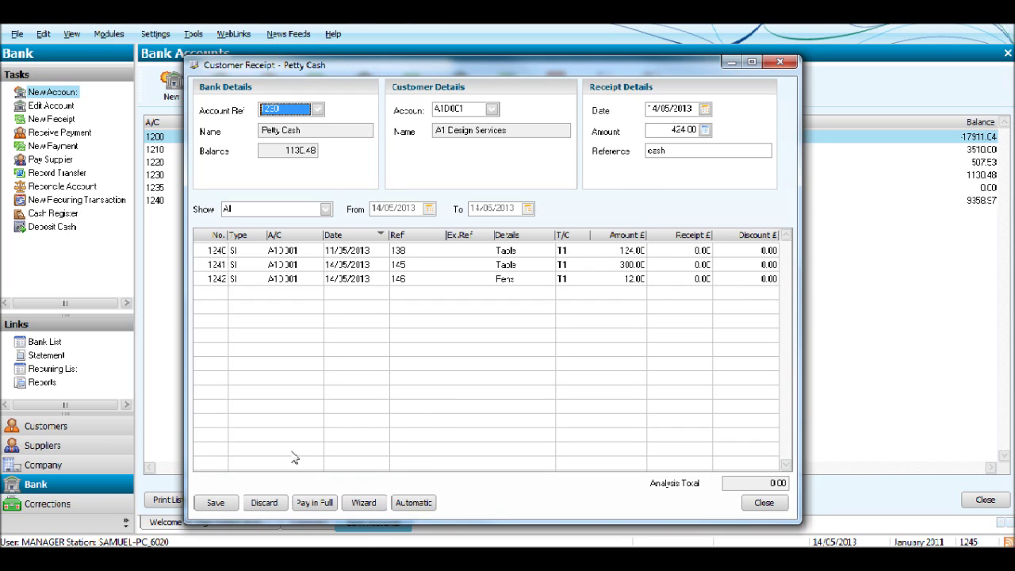
Save the receipt as a payment on account, accepting its date, and close the Customer Receipt window
{"action": "left_click", "coordinate": [221, 507]}
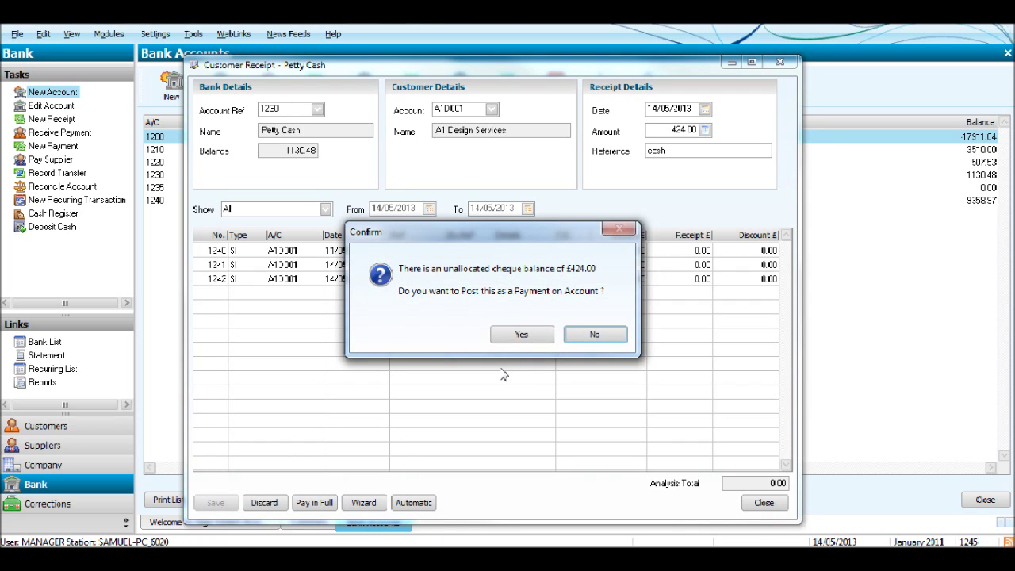
{"action": "left_click", "coordinate": [521, 334]}
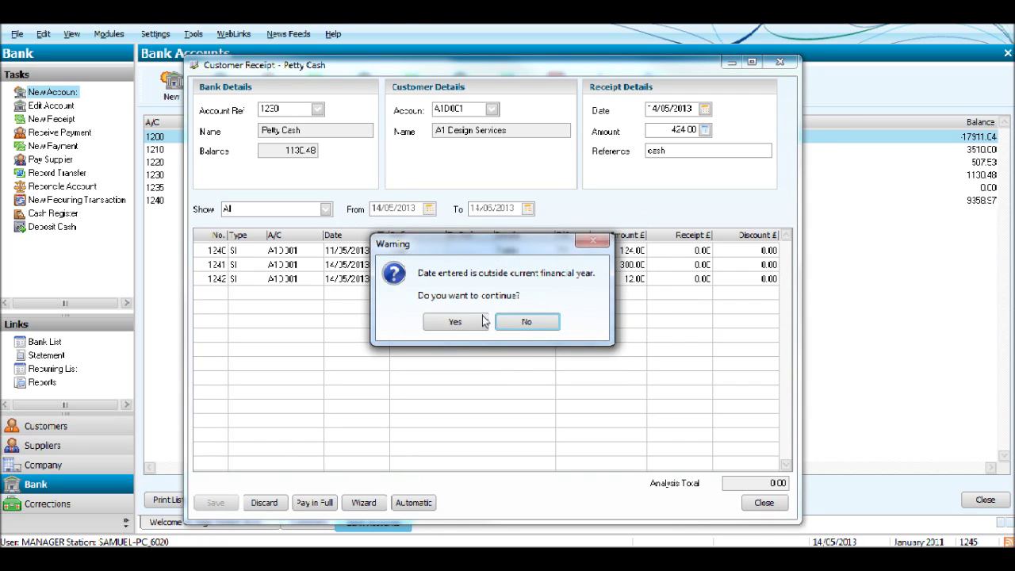
{"action": "left_click", "coordinate": [484, 320]}
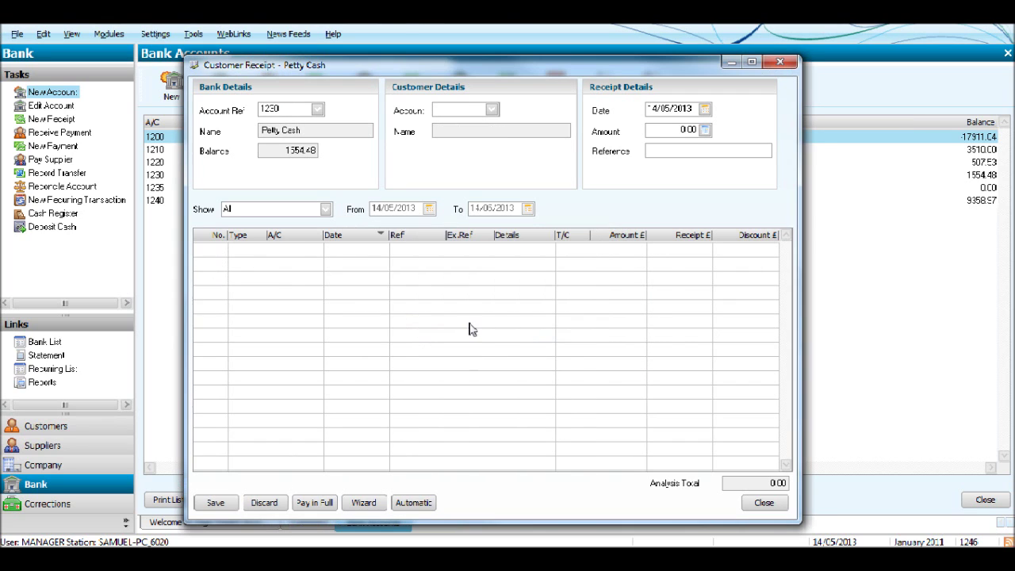
{"action": "left_click", "coordinate": [780, 63]}
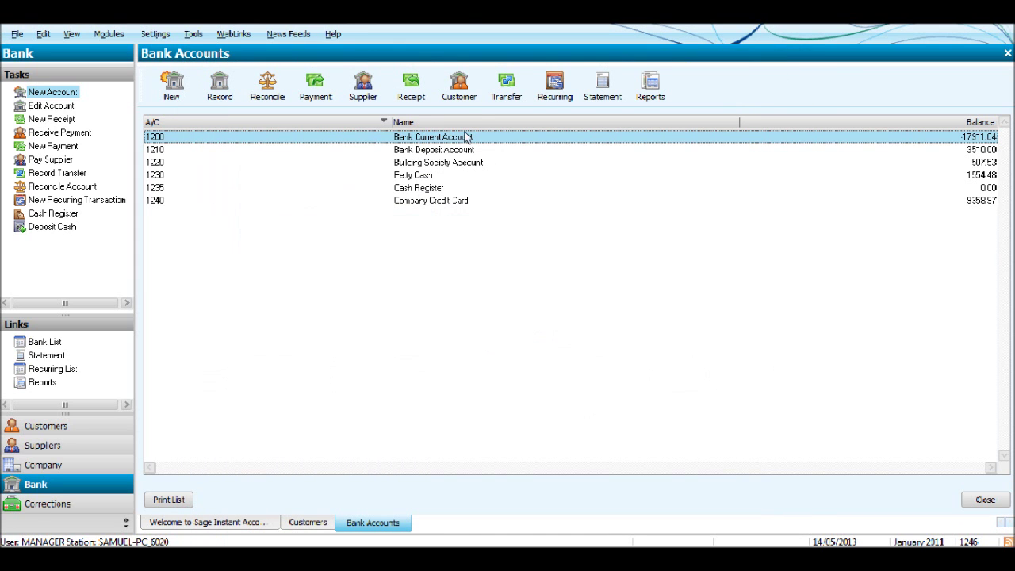
Open a customer receipt for A1 Design Services in the Bank Current Account and allocate the cash payment on account in full
{"action": "left_click", "coordinate": [473, 89]}
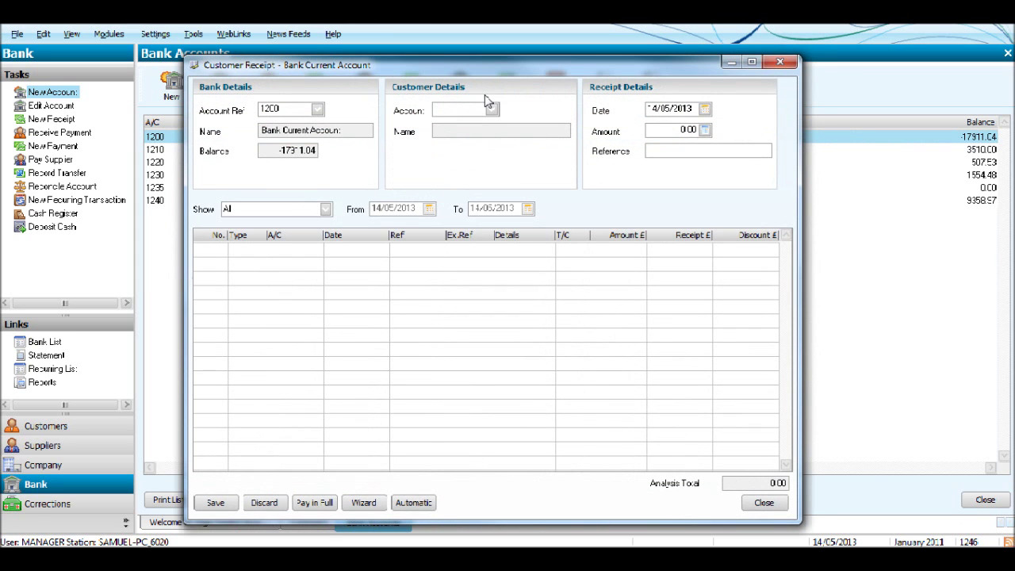
{"action": "type", "text": "A1D001"}
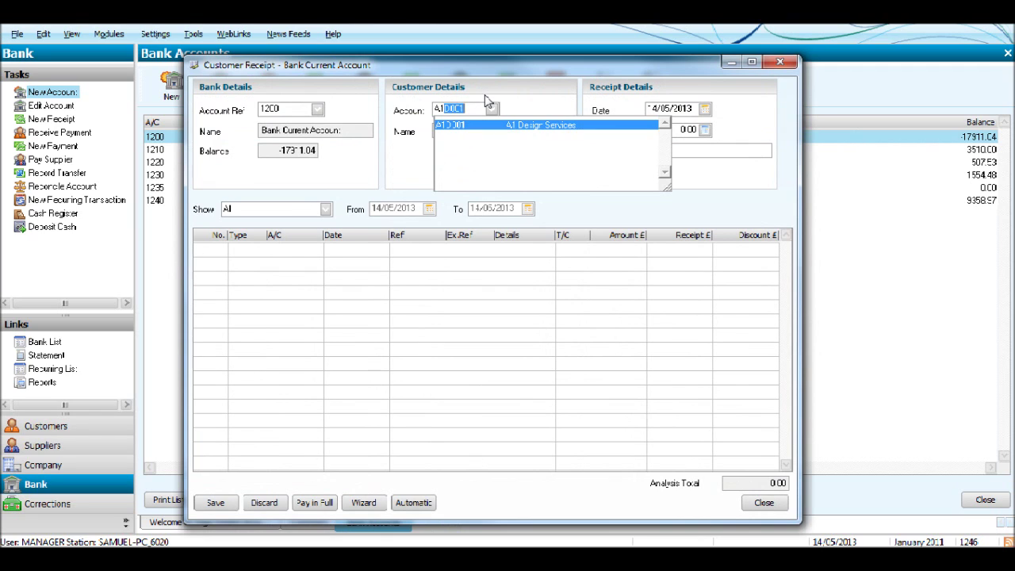
{"action": "key", "text": "Tab"}
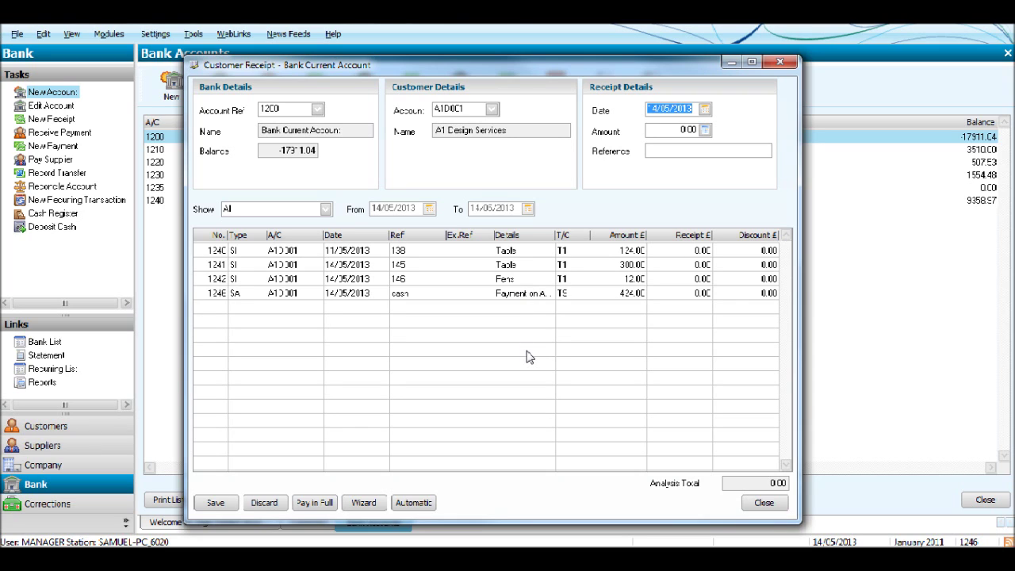
{"action": "left_click", "coordinate": [677, 149]}
{"action": "left_click", "coordinate": [695, 294]}
{"action": "left_click", "coordinate": [330, 503]}
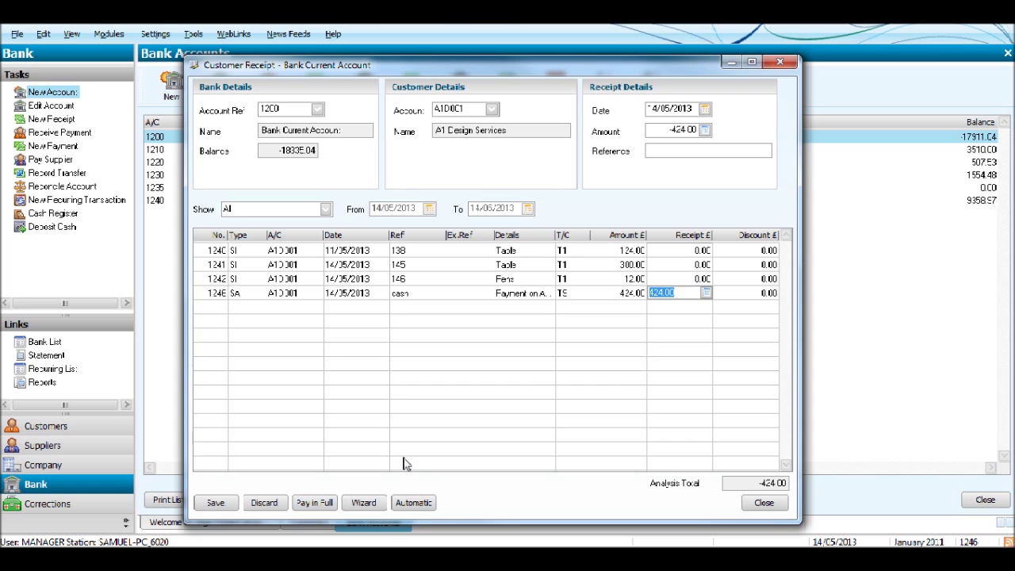
Pay the 124.00 and 300.00 table invoices in full against the payment on account
{"action": "left_click", "coordinate": [680, 251]}
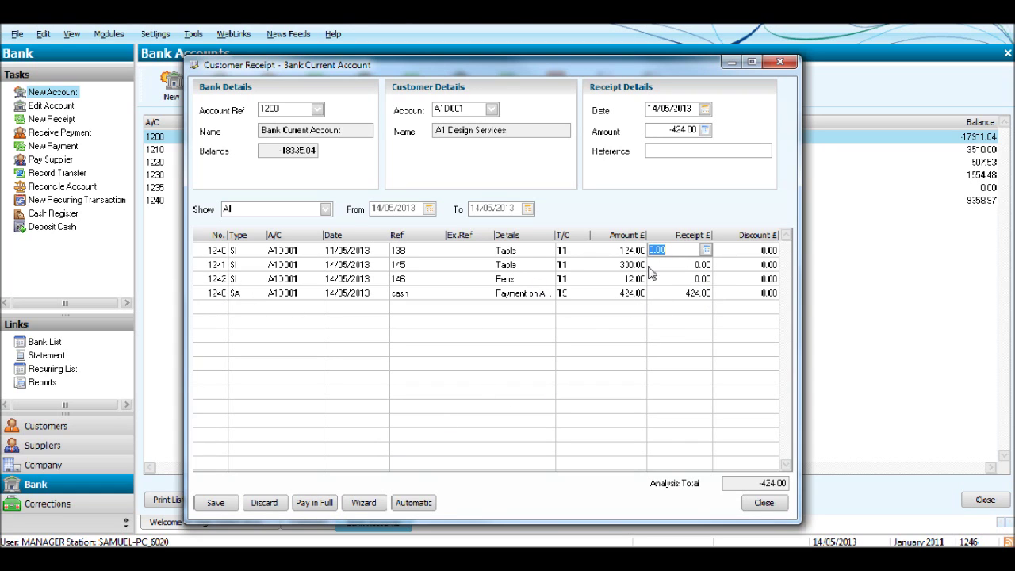
{"action": "left_click", "coordinate": [317, 504]}
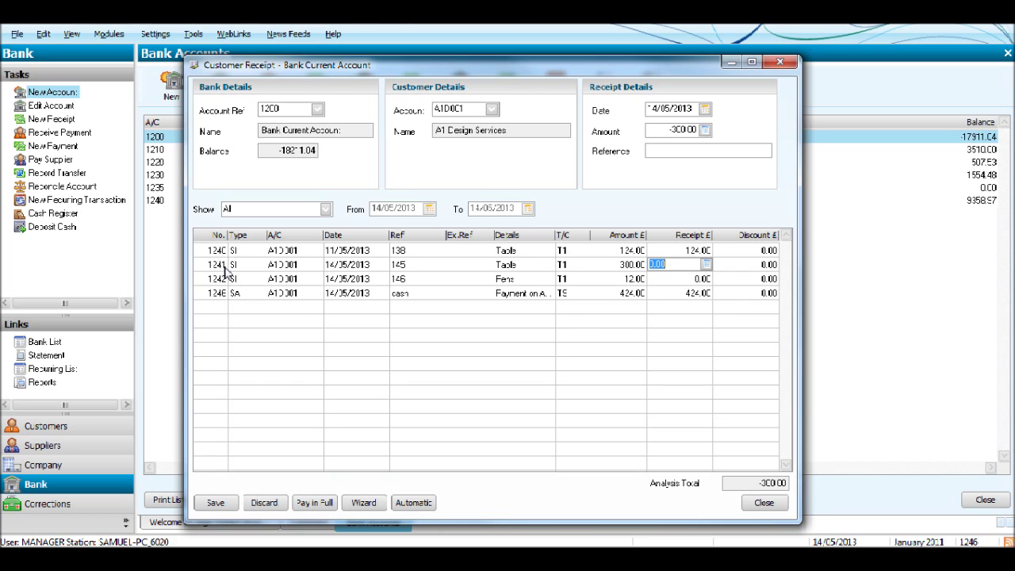
{"action": "left_click", "coordinate": [311, 504]}
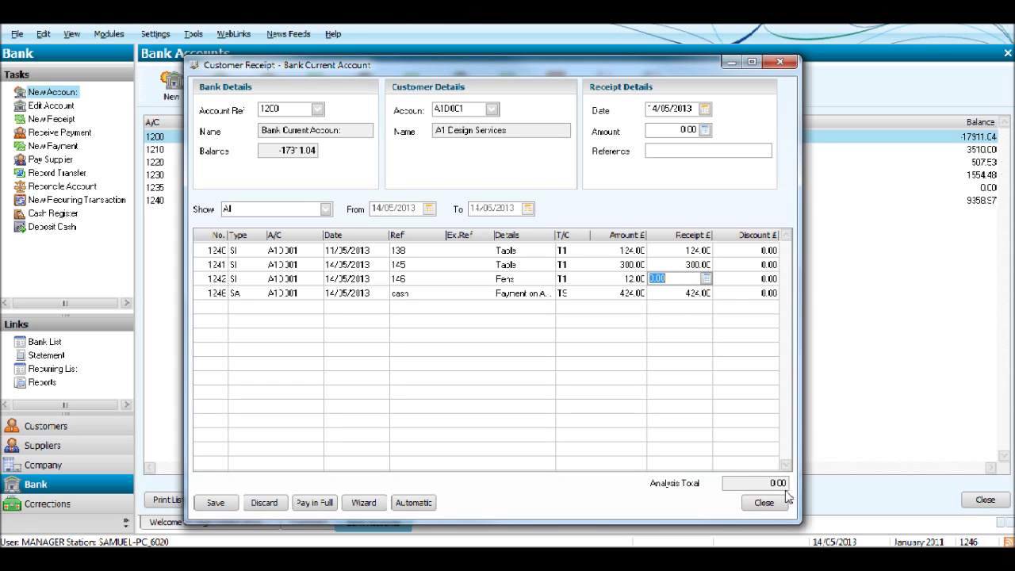
Reset the receipt on the 300.00 table invoice to 0.00, and pay that invoice in full again
{"action": "left_click", "coordinate": [697, 266]}
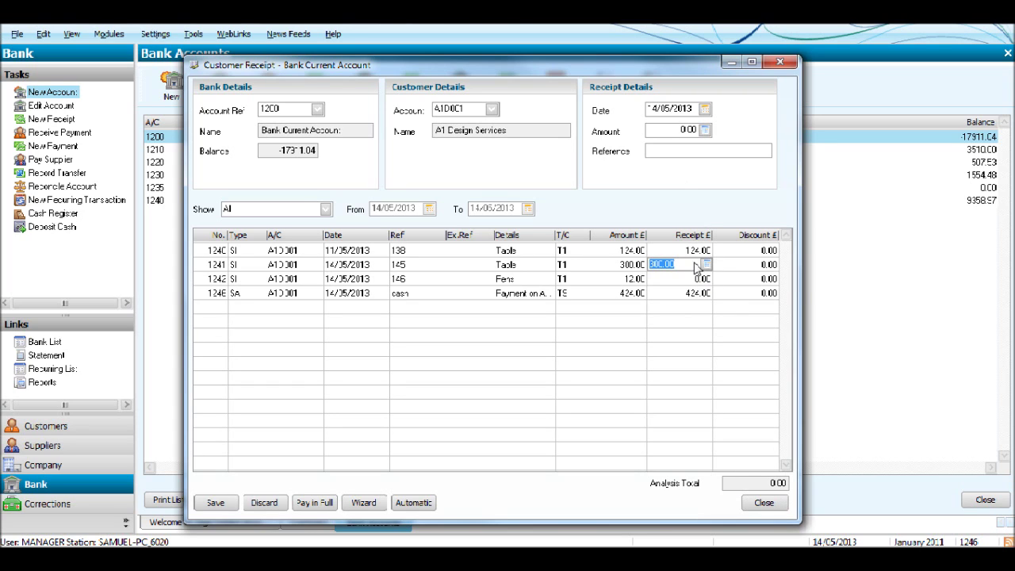
{"action": "type", "text": "3"}
{"action": "key", "text": "Return"}
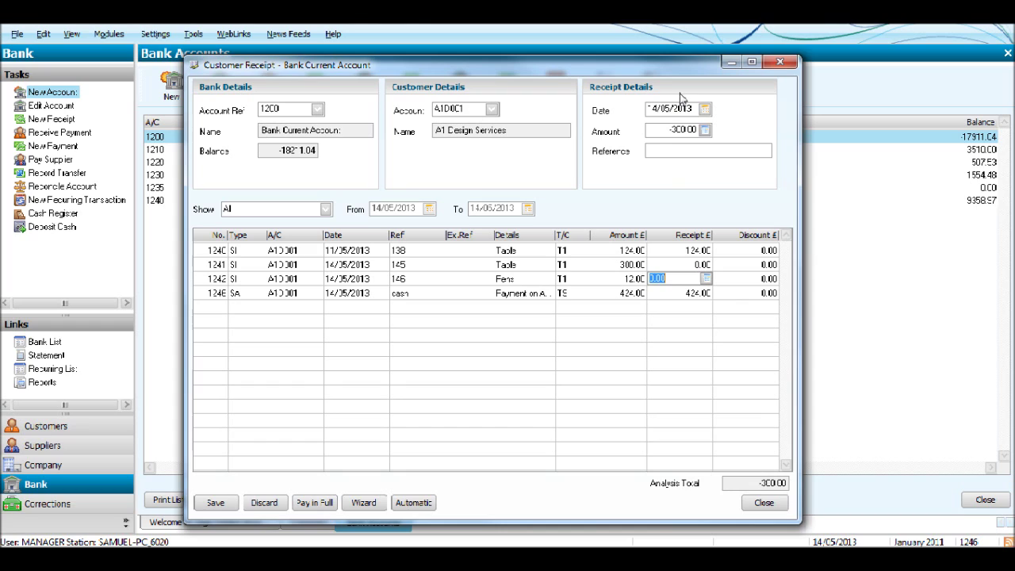
{"action": "left_click", "coordinate": [693, 266]}
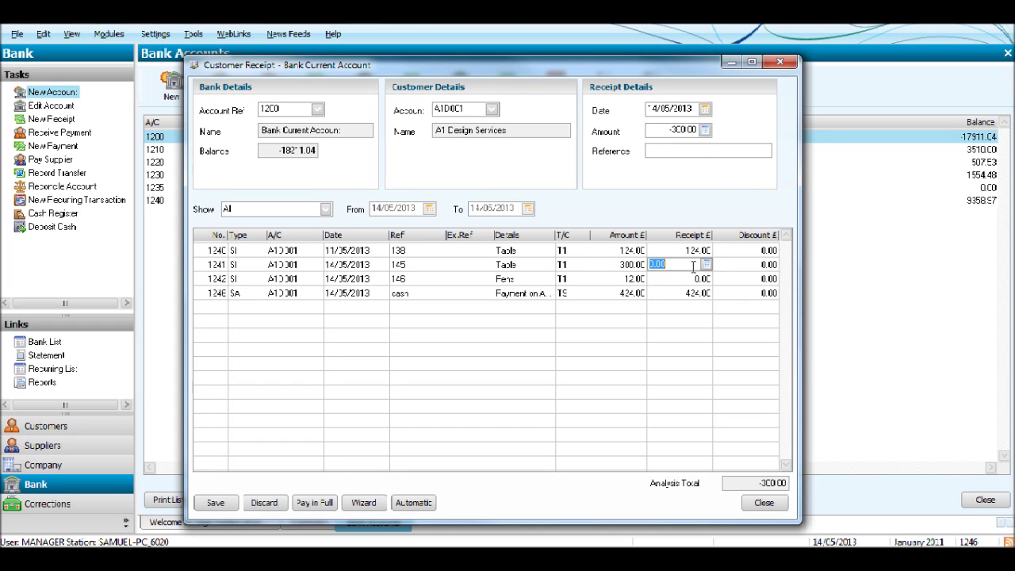
{"action": "left_click", "coordinate": [314, 502]}
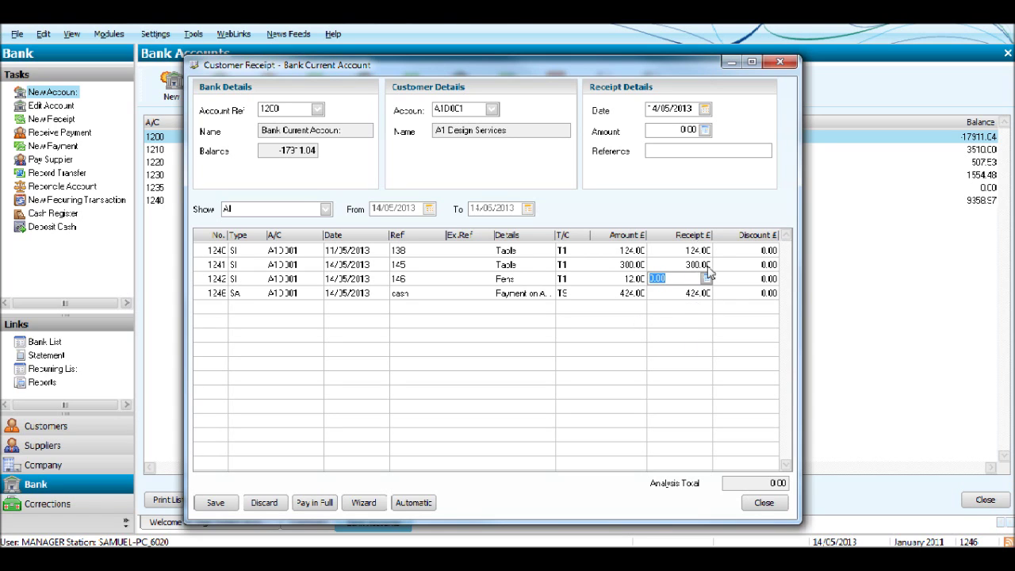
Save the allocation, accepting its date, and load the outstanding items for A1 Design Services again
{"action": "left_click", "coordinate": [218, 508]}
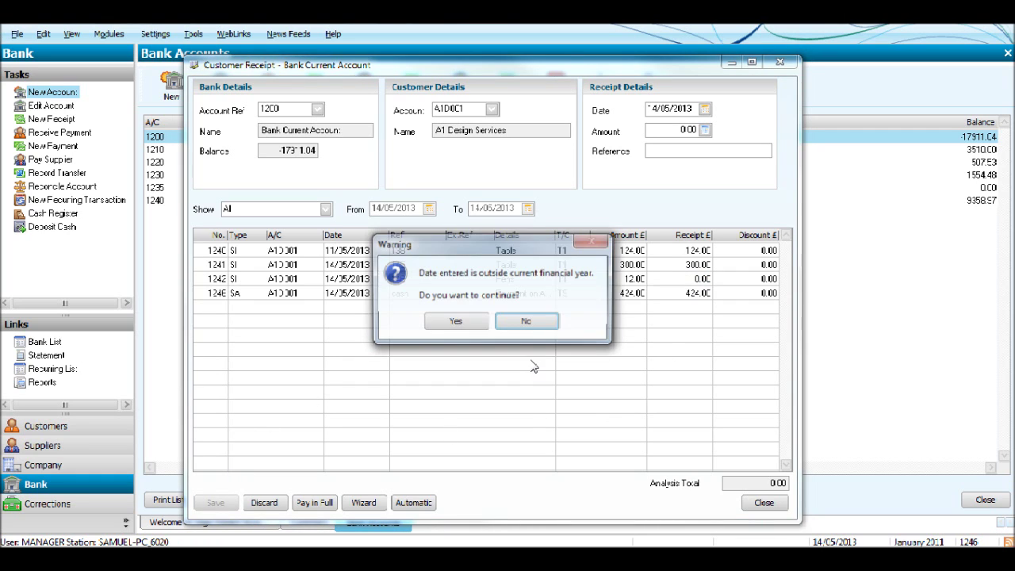
{"action": "left_click", "coordinate": [456, 325]}
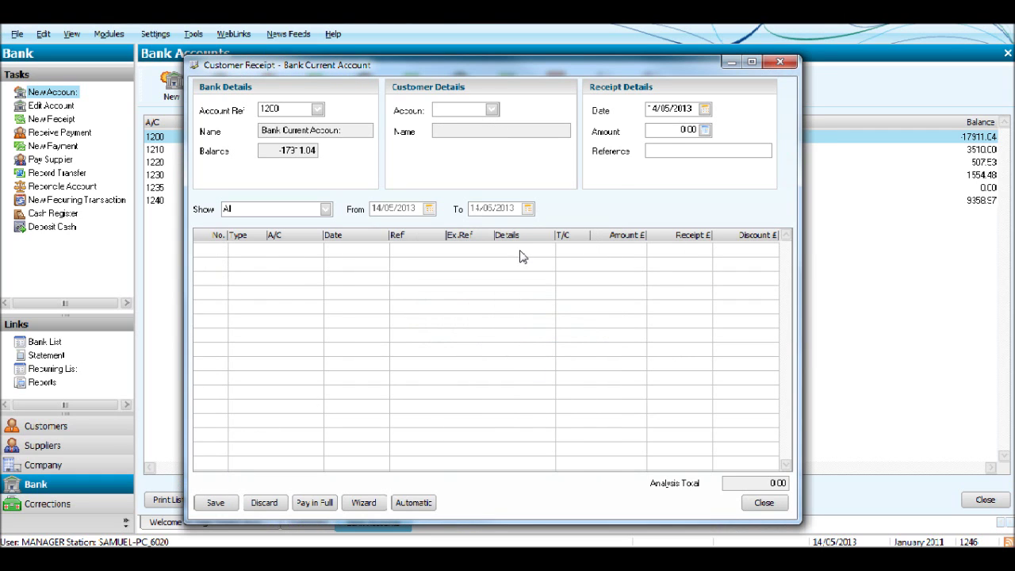
{"action": "type", "text": "a1"}
{"action": "key", "text": "Tab"}
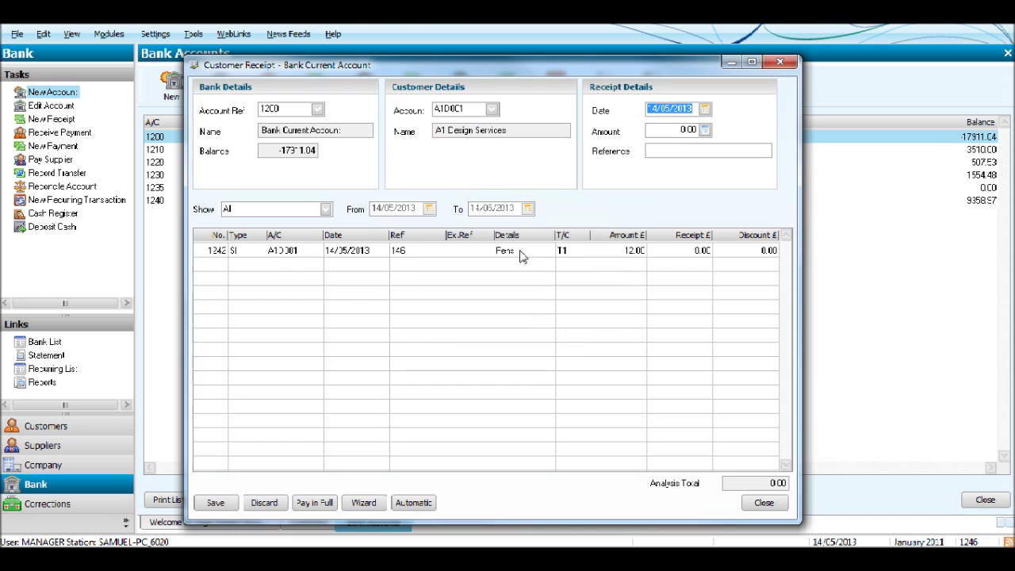